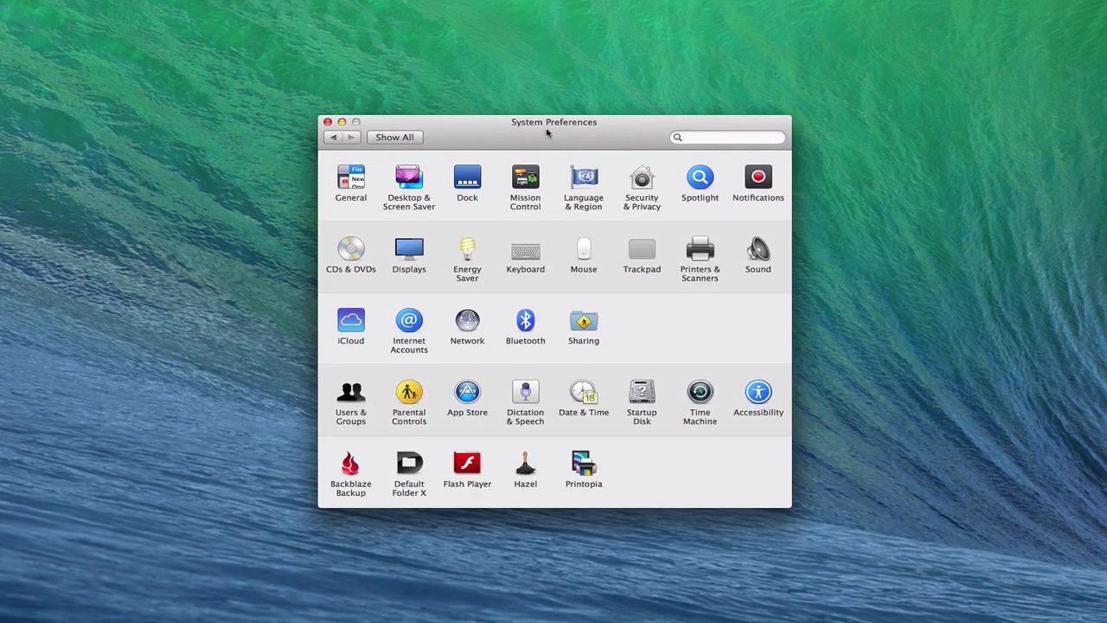
Open the Security & Privacy preferences to reach the firewall settings
click(641, 182)
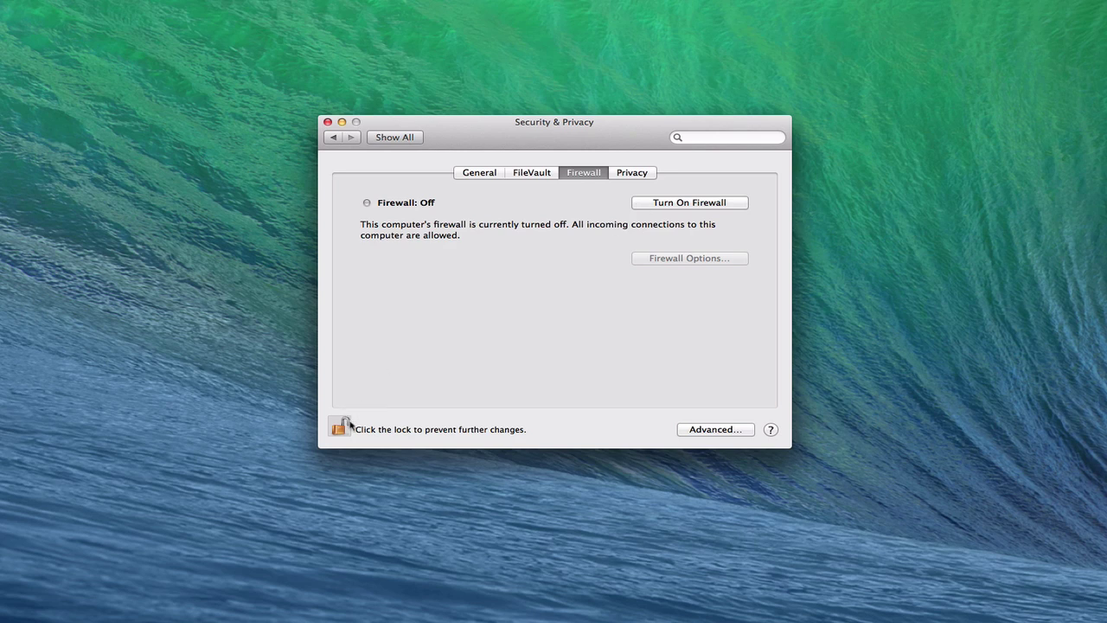
Turn on the macOS firewall and bring up its Firewall Options sheet
click(681, 205)
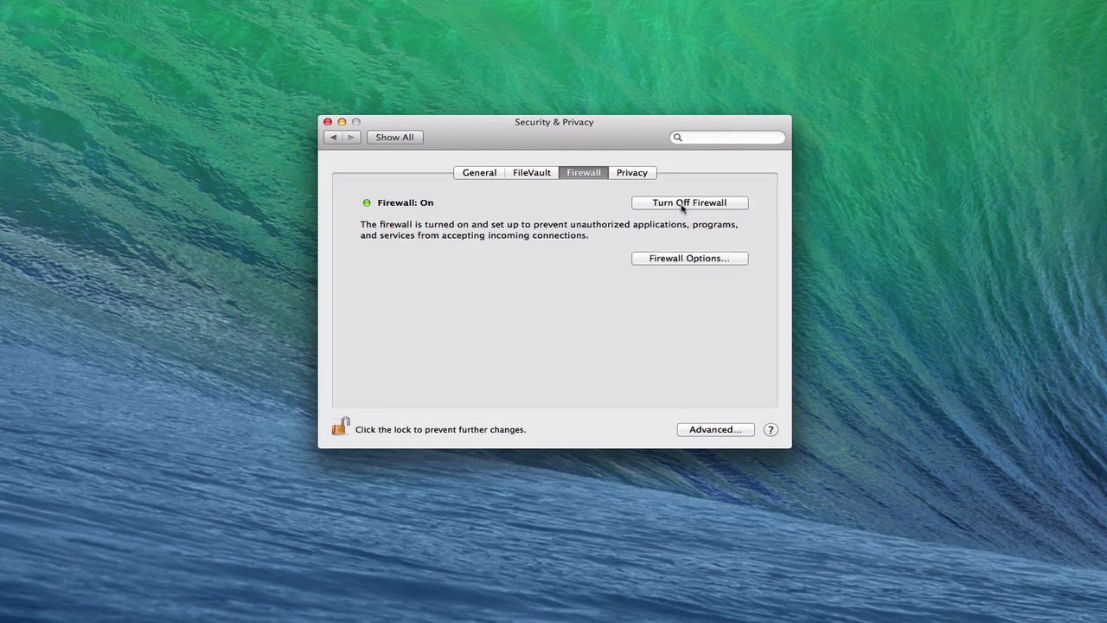
click(678, 261)
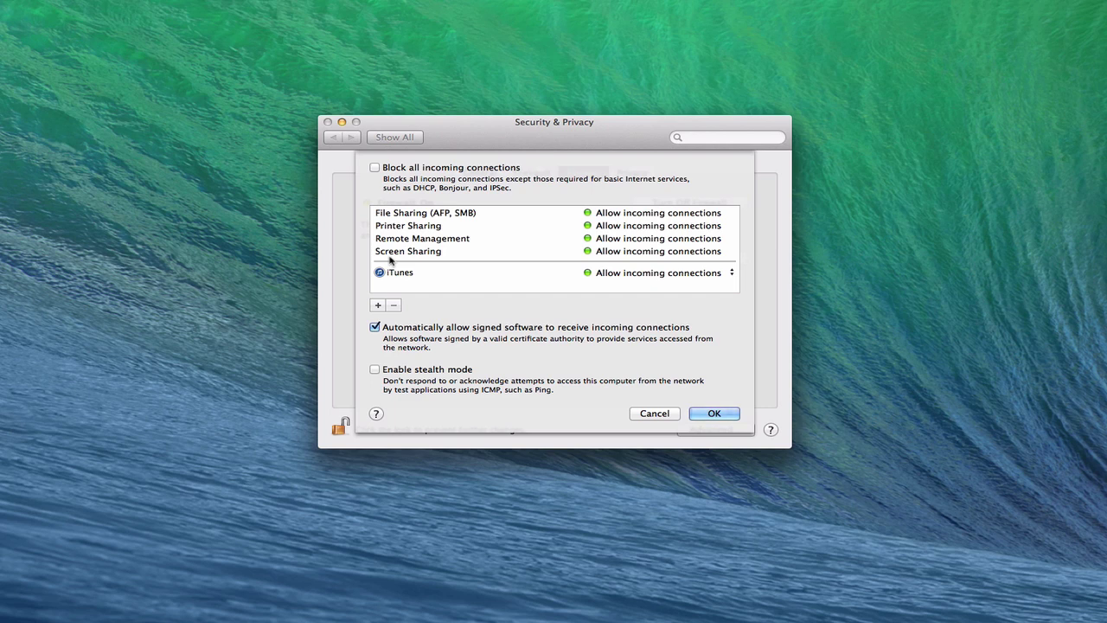
Cancel Firewall Options, review the Sharing services, and return to the Security & Privacy Firewall tab
click(655, 413)
click(391, 137)
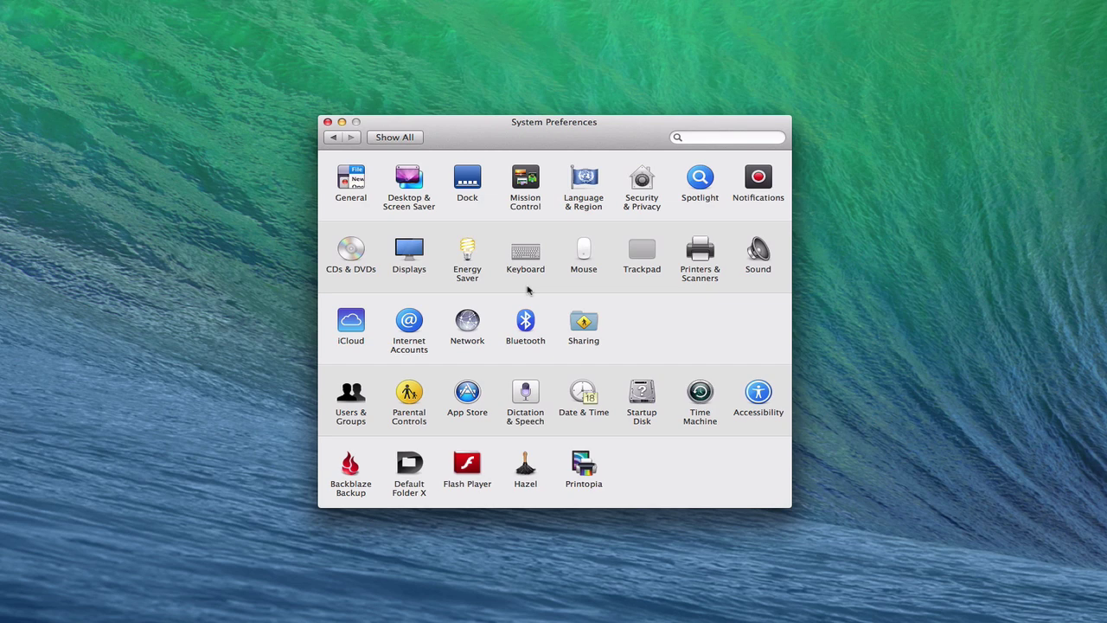
click(588, 329)
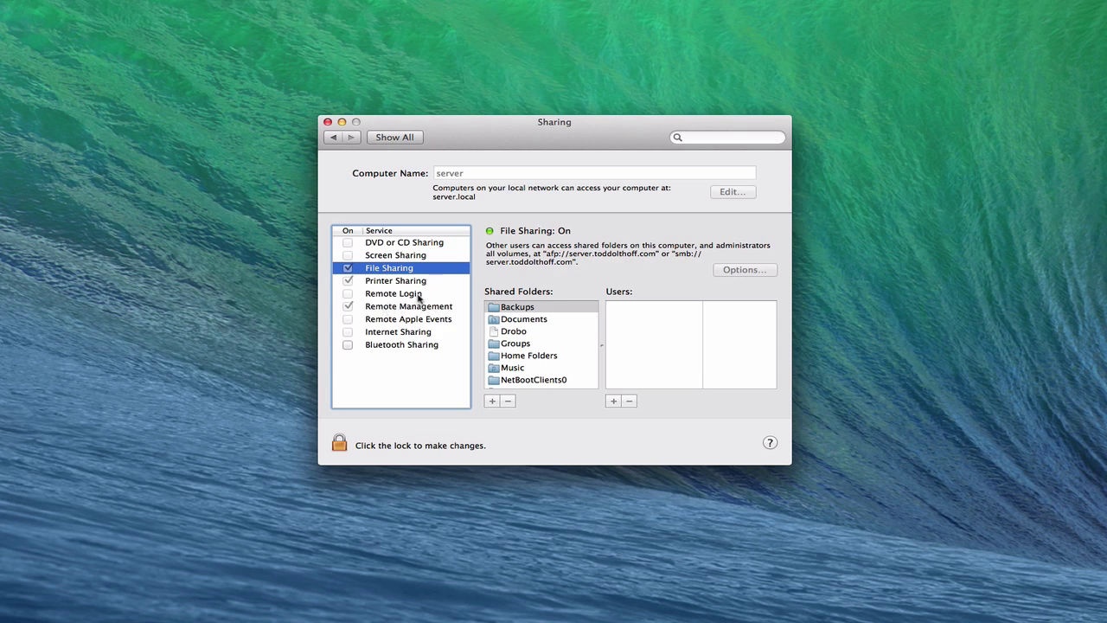
click(400, 138)
click(643, 179)
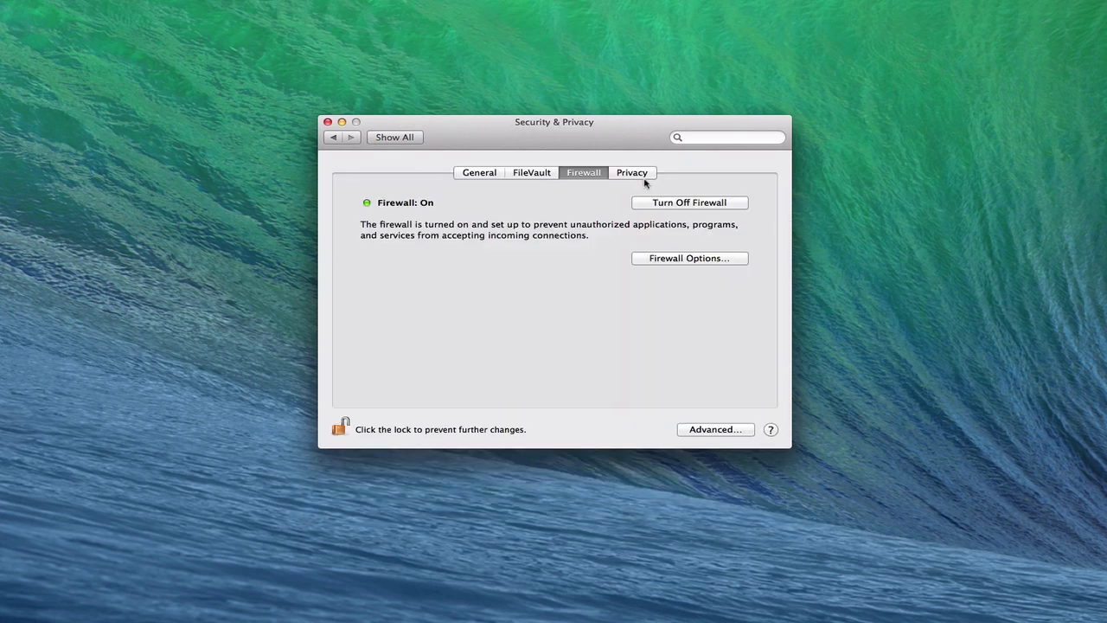
Reopen Firewall Options, keep iTunes set to Allow incoming connections, and start adding another app
click(669, 259)
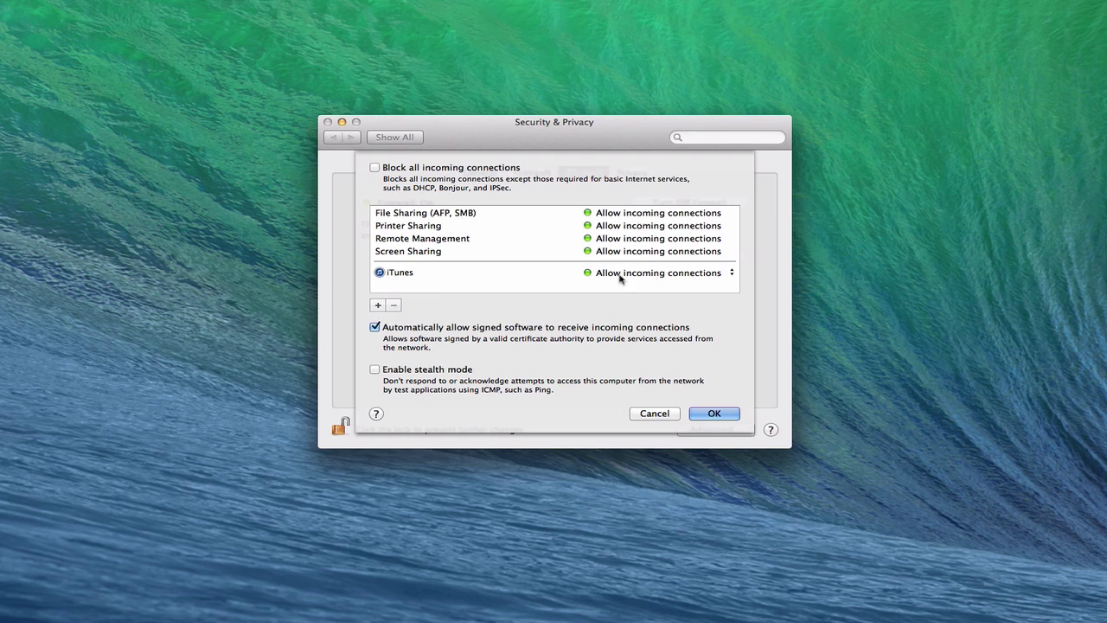
click(731, 274)
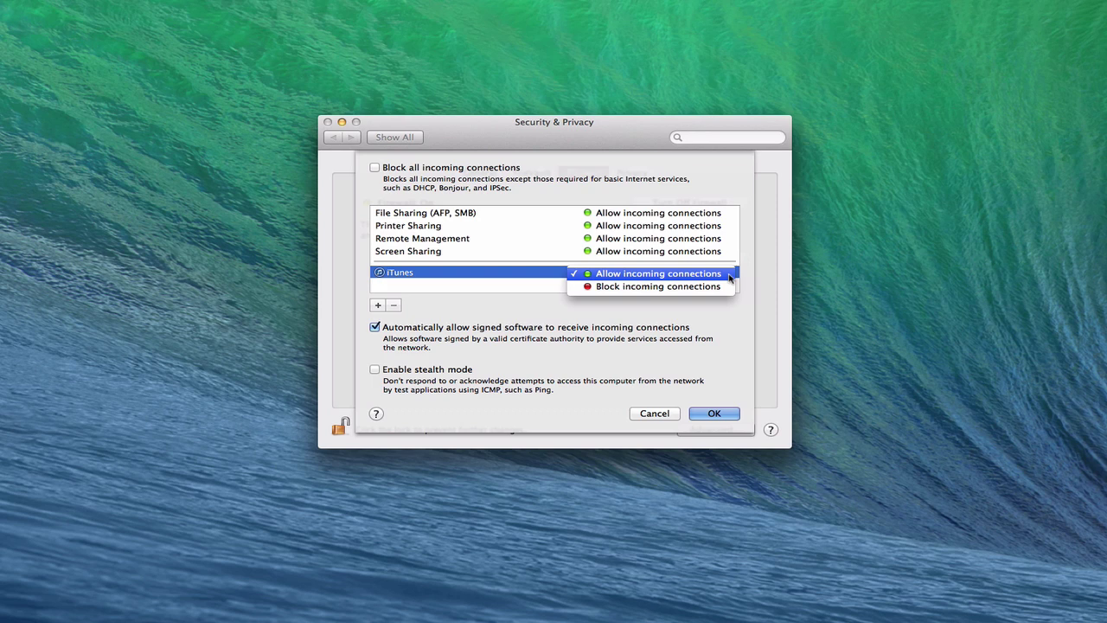
click(739, 311)
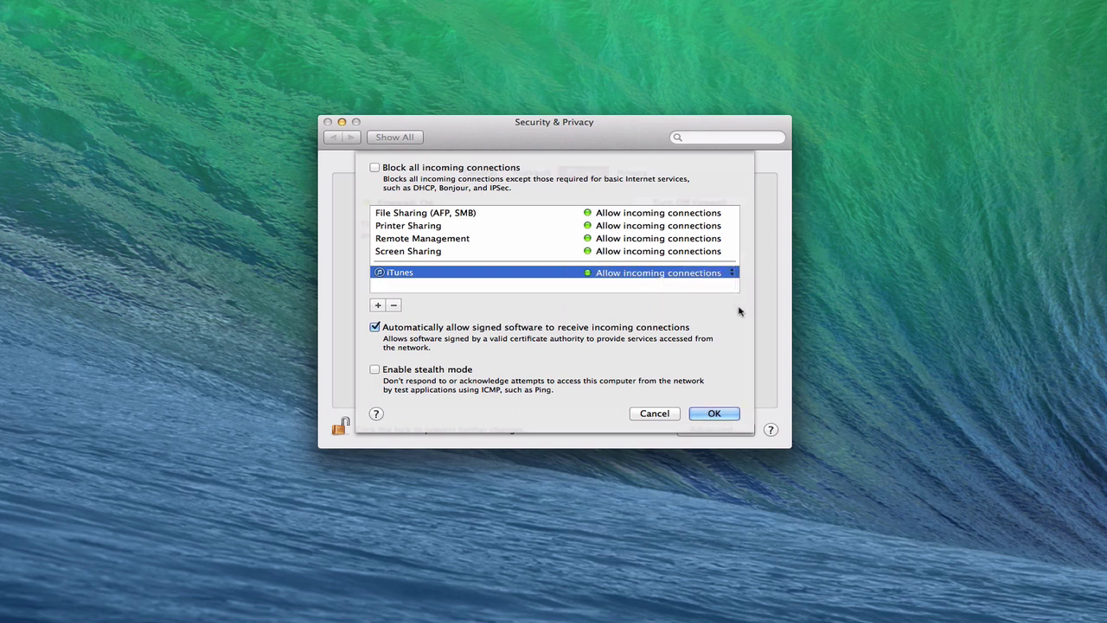
click(378, 305)
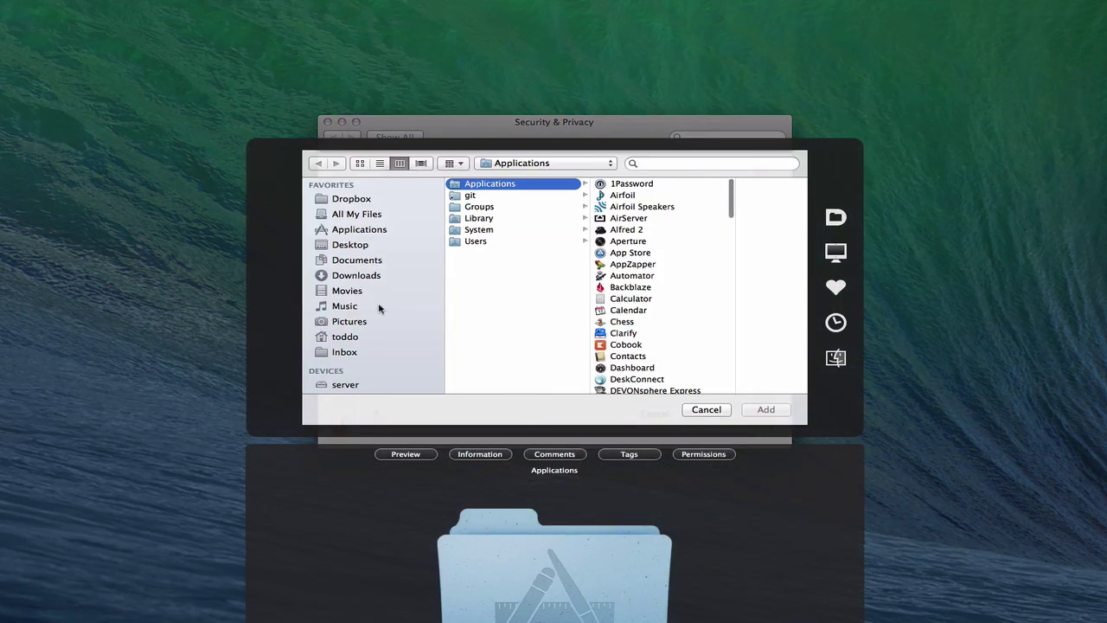
Cancel the app chooser without adding any application to the firewall list
click(706, 410)
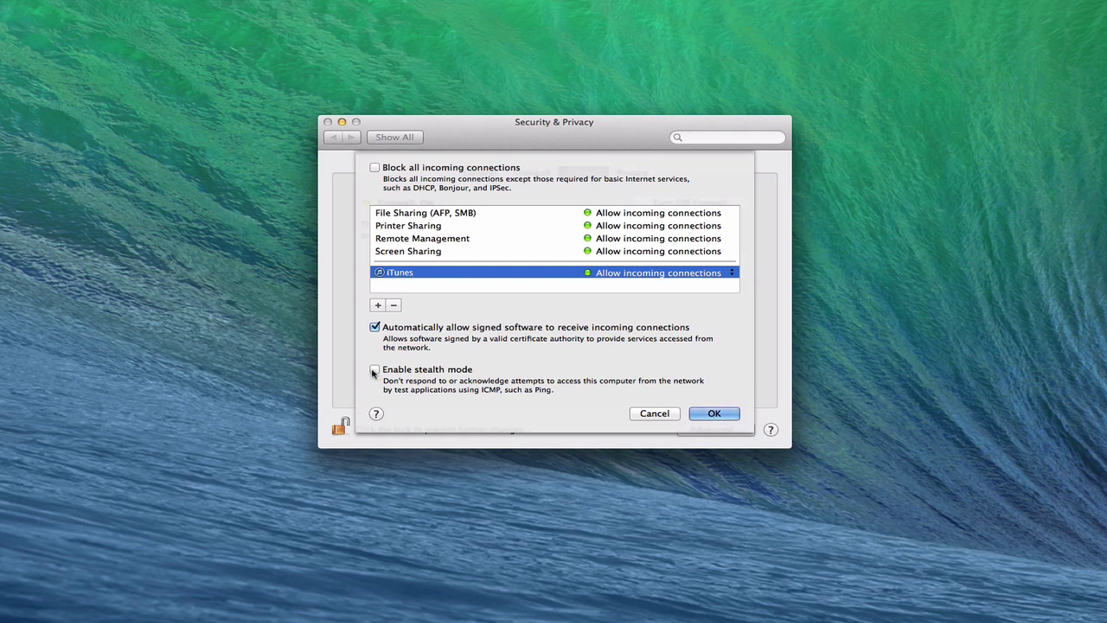
Confirm Firewall Options with OK and return to the System Preferences overview
click(714, 414)
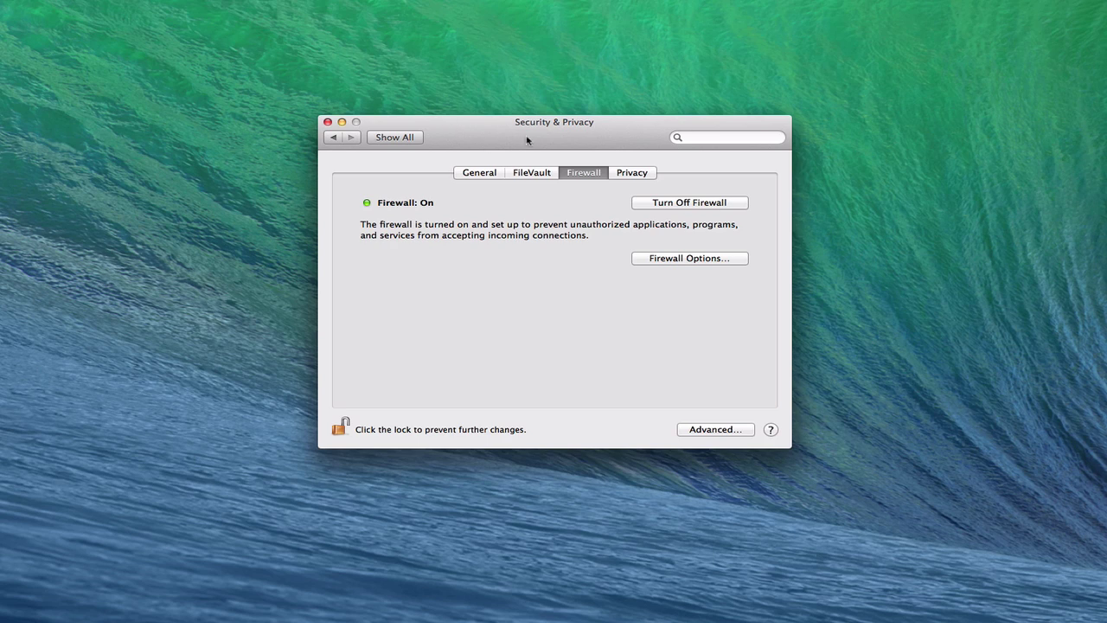
click(390, 140)
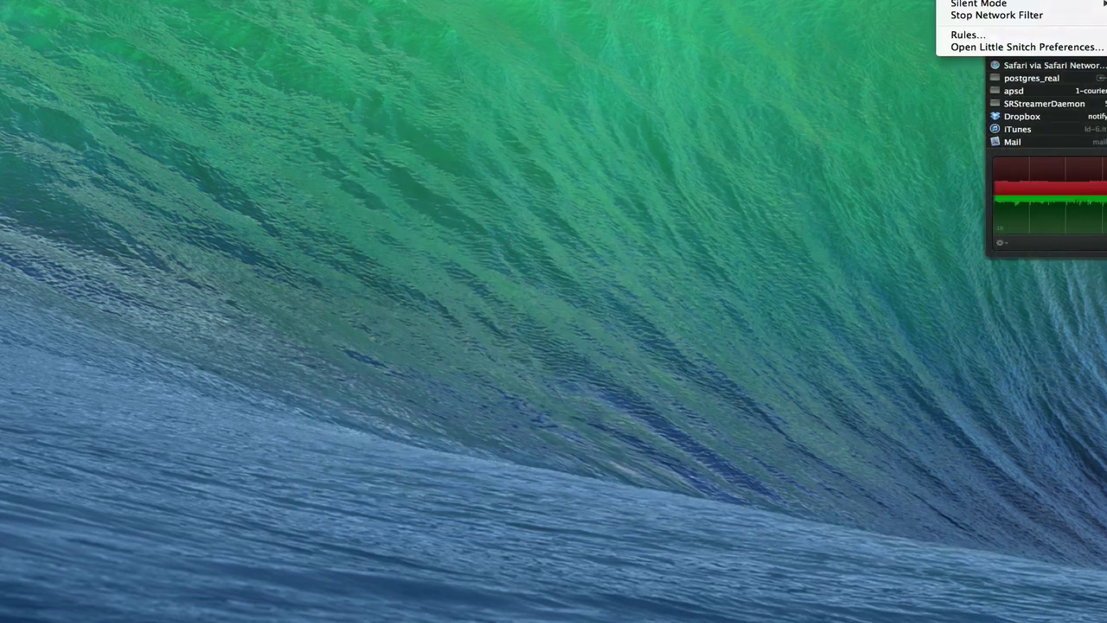
Open Little Snitch Rules and scroll through the 306 entries under All Rules
click(970, 36)
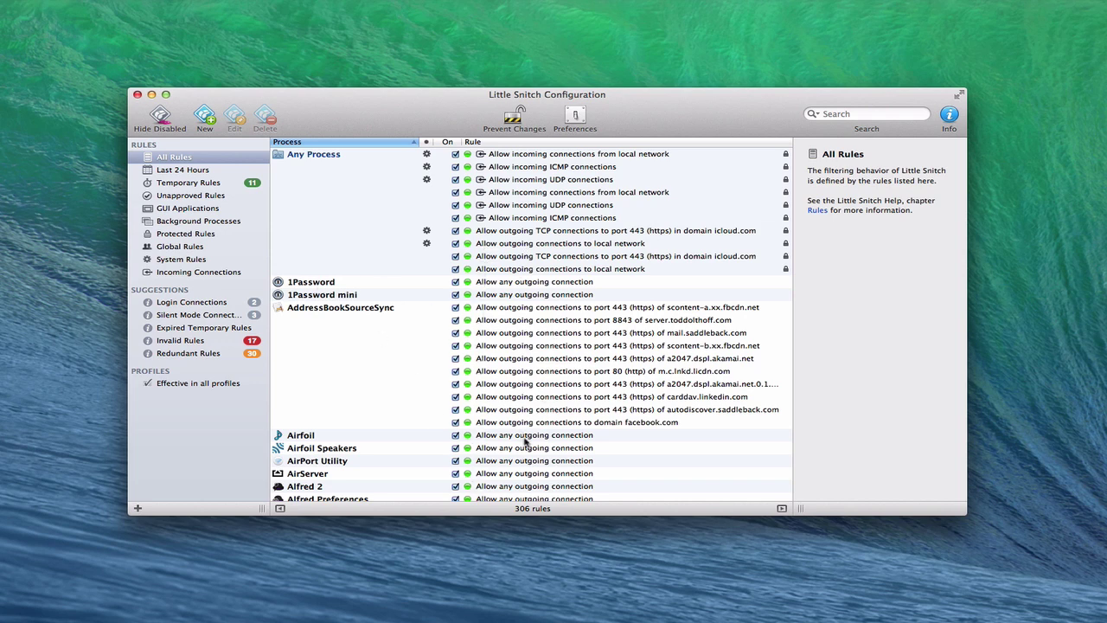
scroll(522, 471, down, 5)
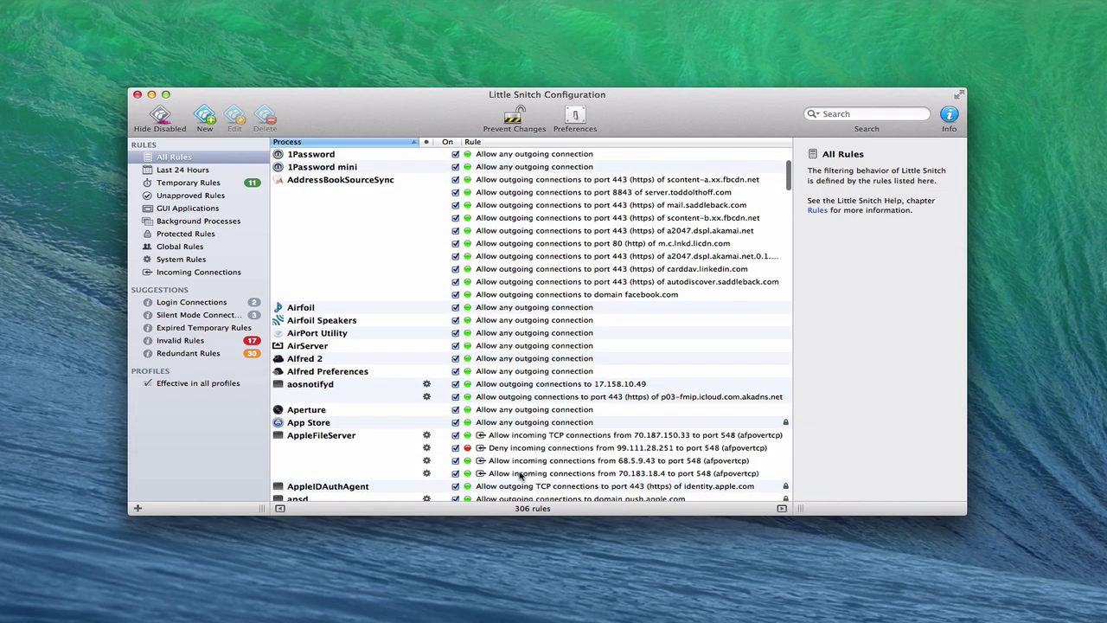
scroll(521, 474, down, 3)
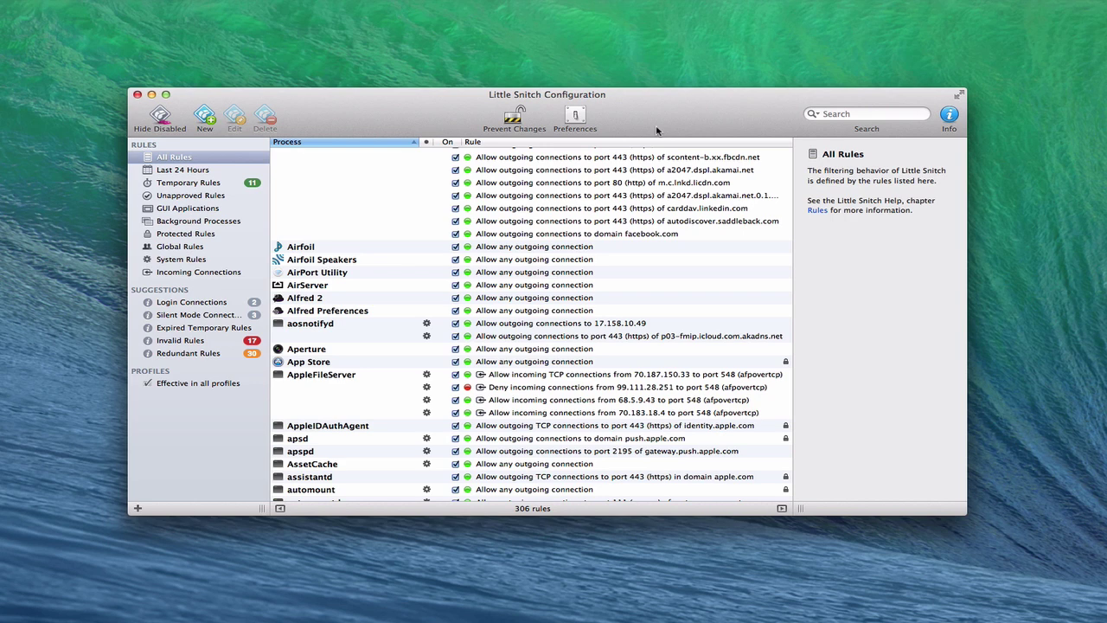
click(1027, 4)
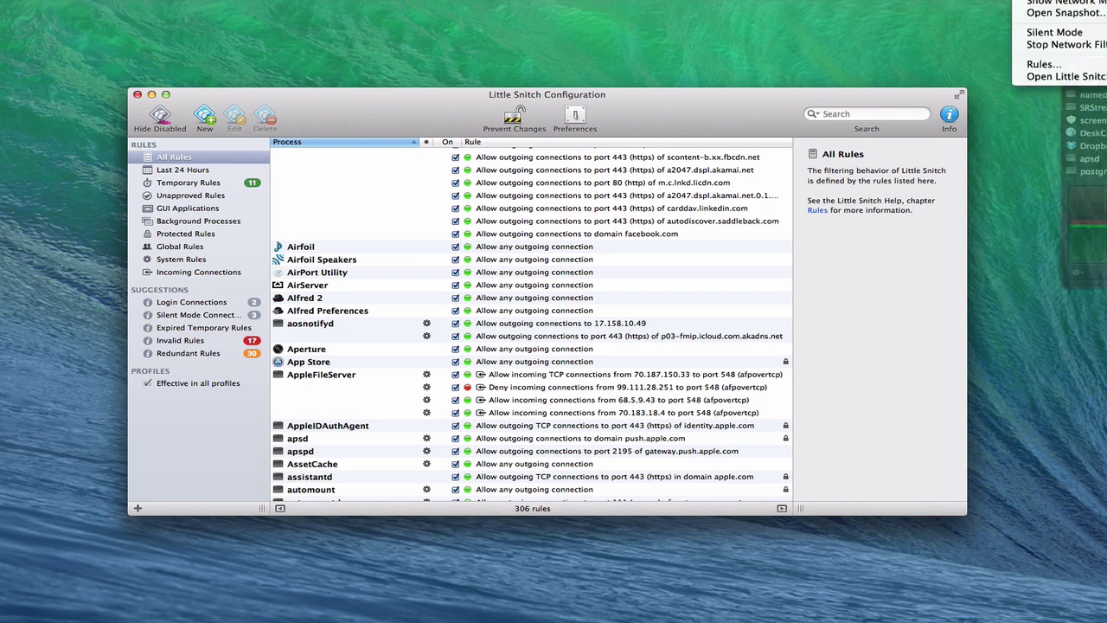
click(1063, 2)
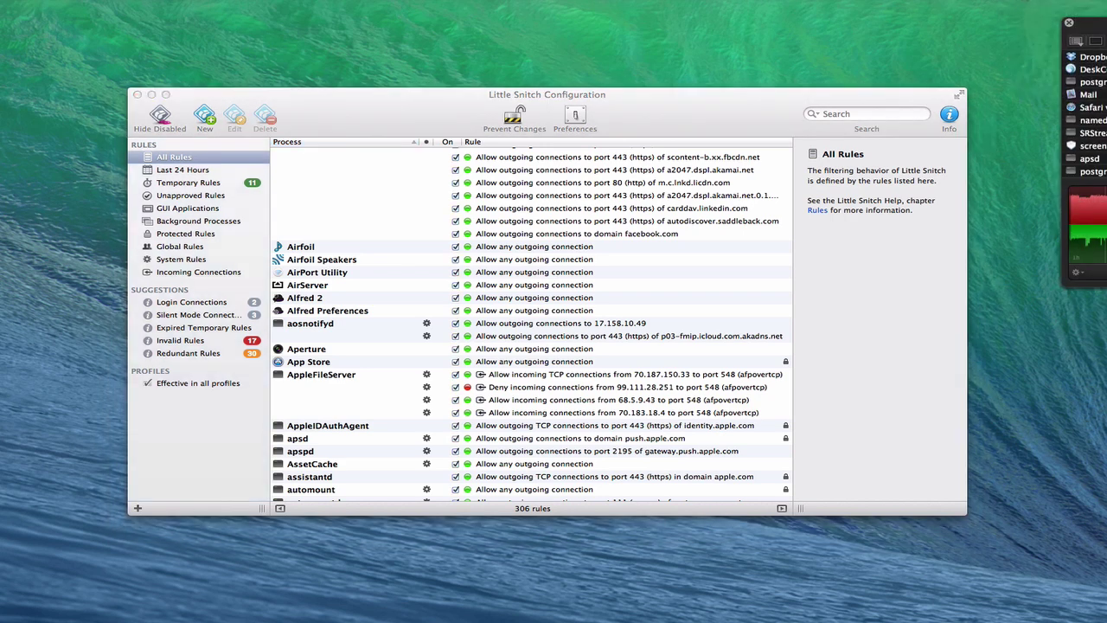
drag(1085, 23, 490, 164)
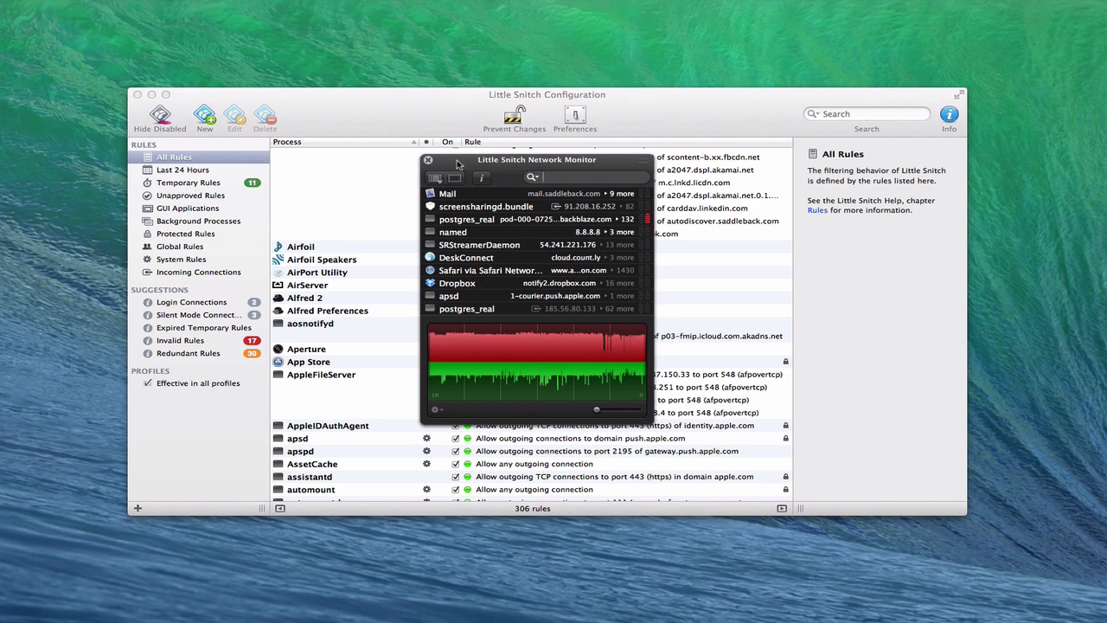
click(428, 161)
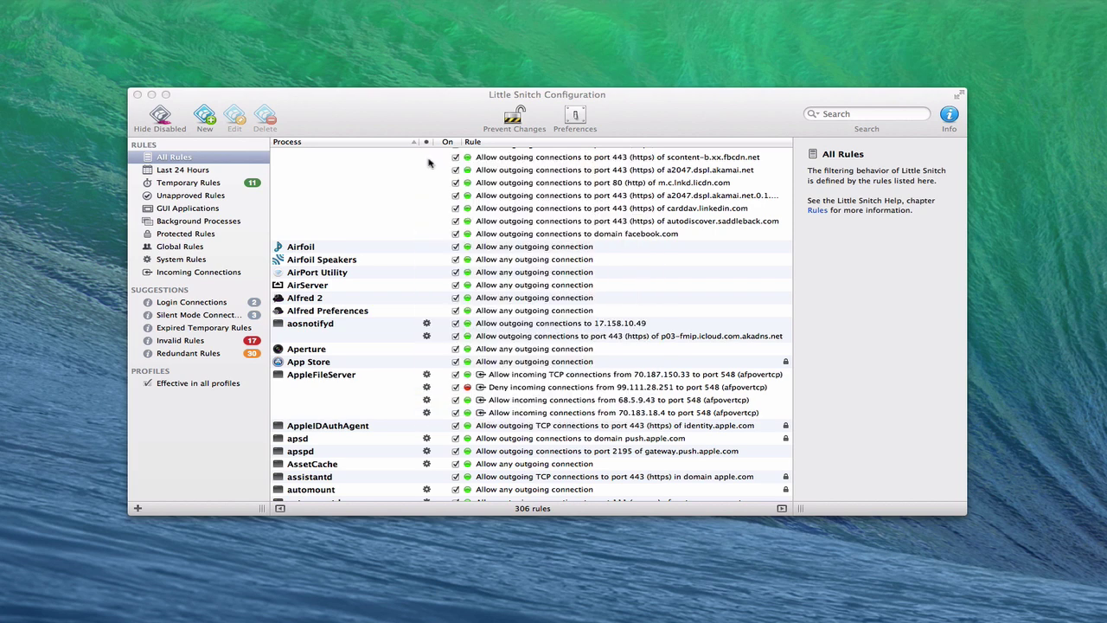
click(376, 110)
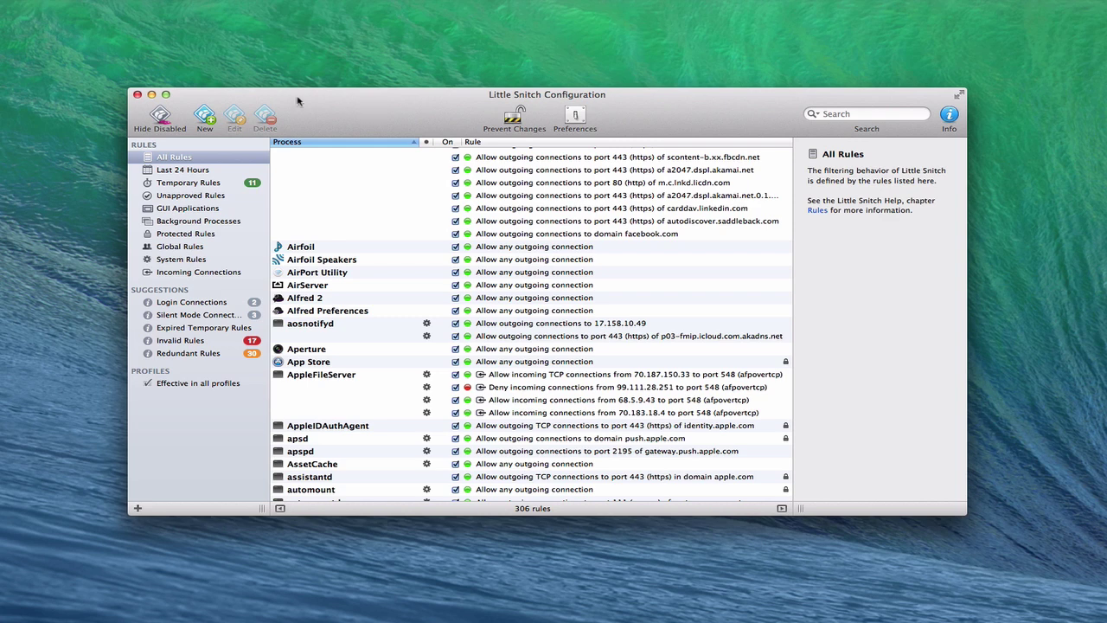
Close the Little Snitch Configuration window and confirm quitting it
click(137, 95)
click(739, 266)
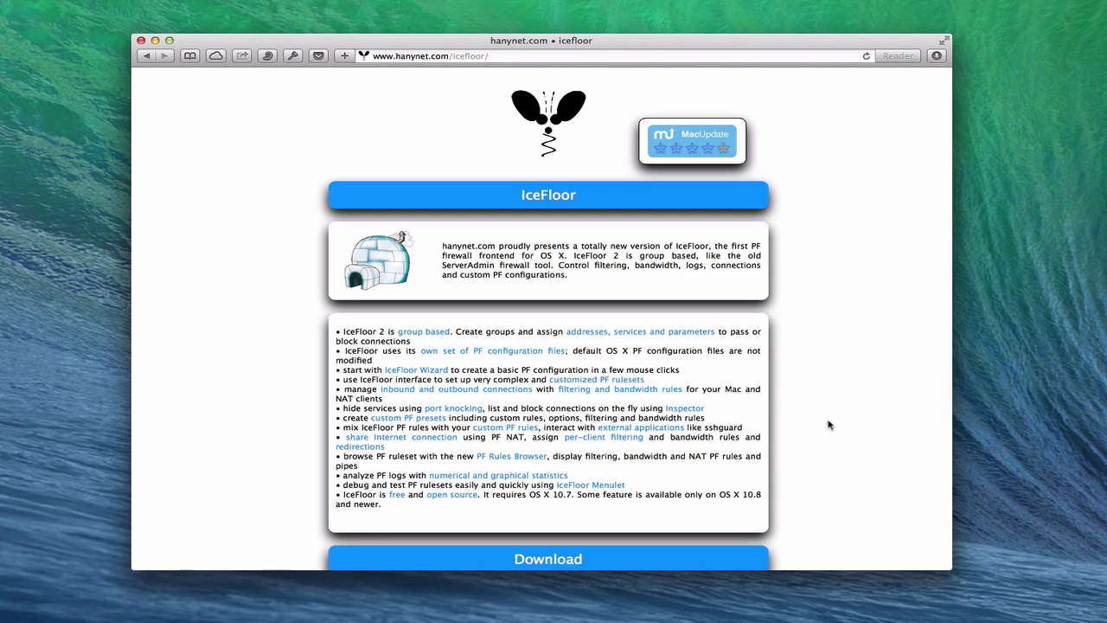
Scroll down the IceFloor page to the footer, then back up toward the top
scroll(829, 425, down, 5)
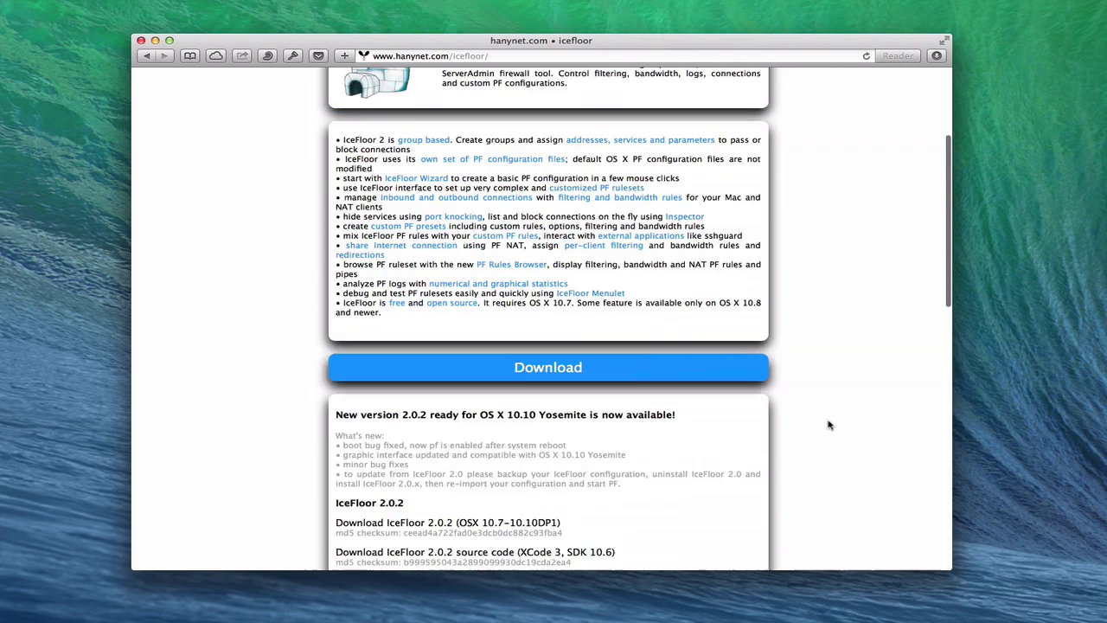
scroll(828, 425, down, 1)
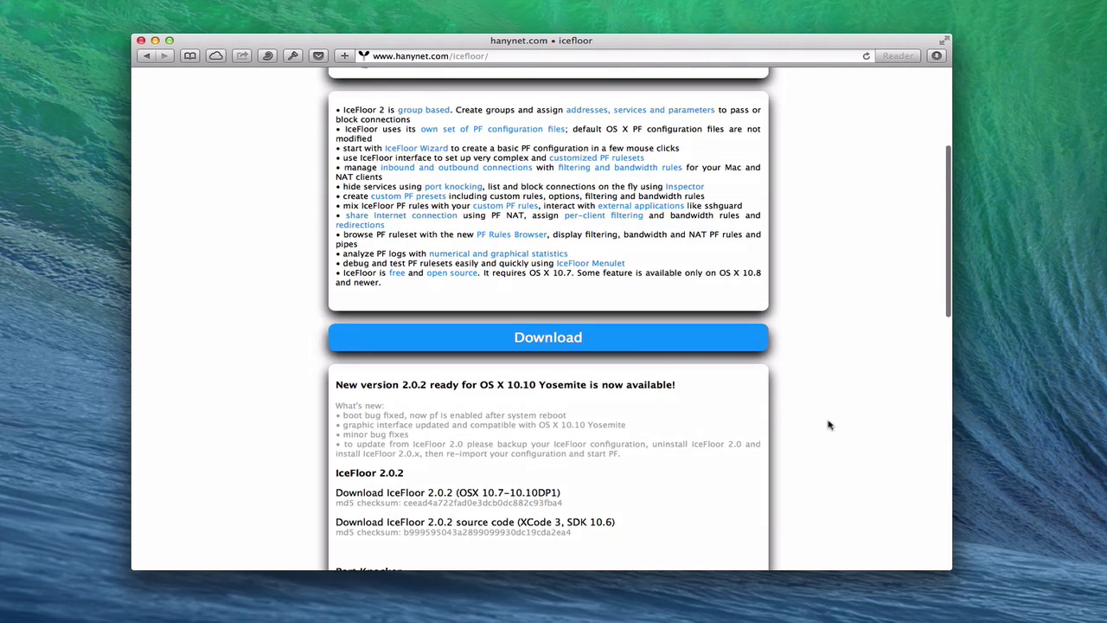
scroll(828, 425, down, 4)
scroll(828, 424, down, 5)
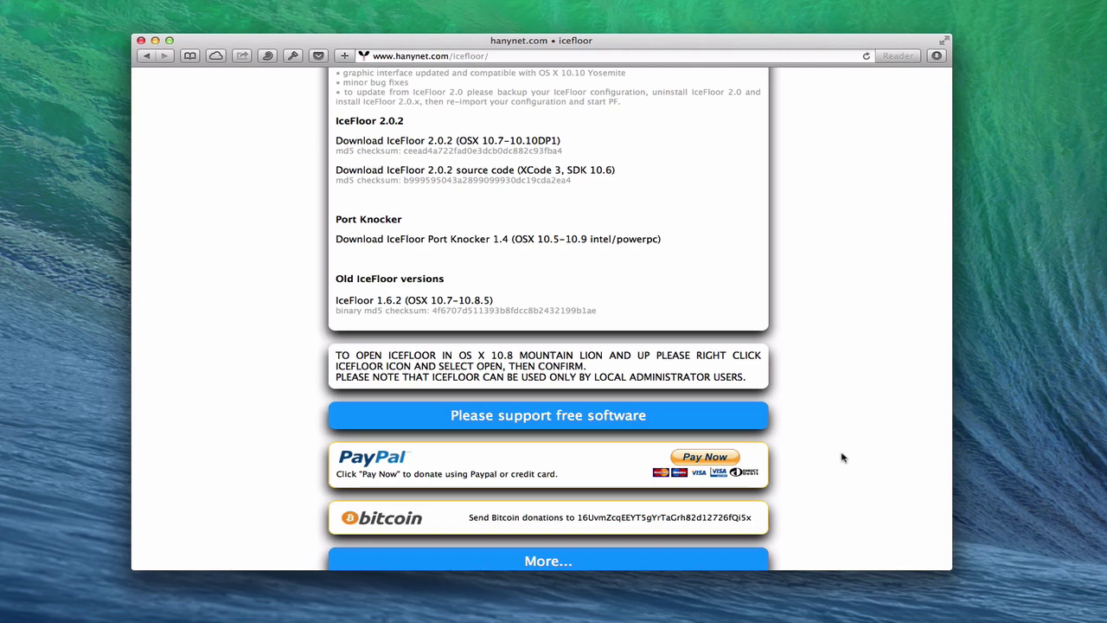
scroll(844, 458, down, 3)
scroll(843, 457, down, 5)
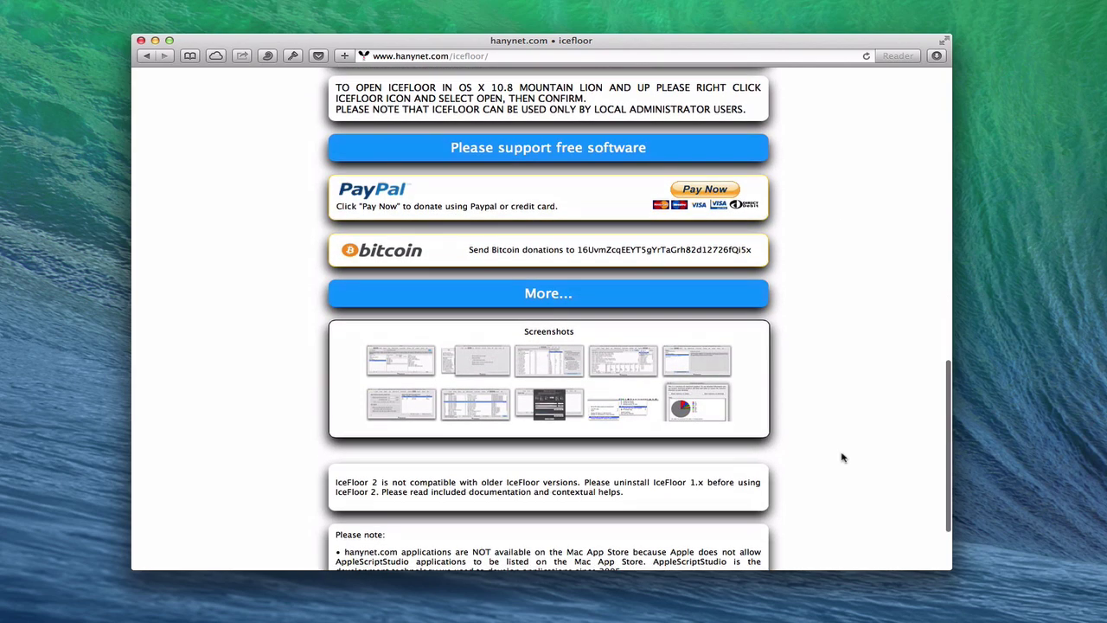
scroll(843, 458, down, 1)
scroll(843, 458, down, 3)
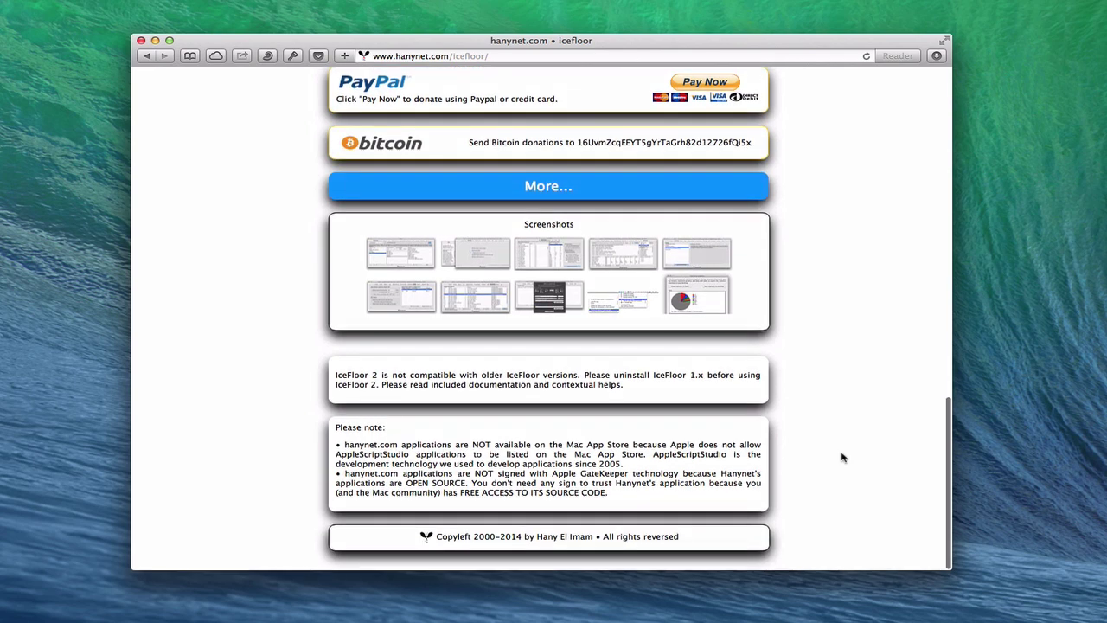
scroll(843, 457, up, 15)
scroll(843, 458, up, 4)
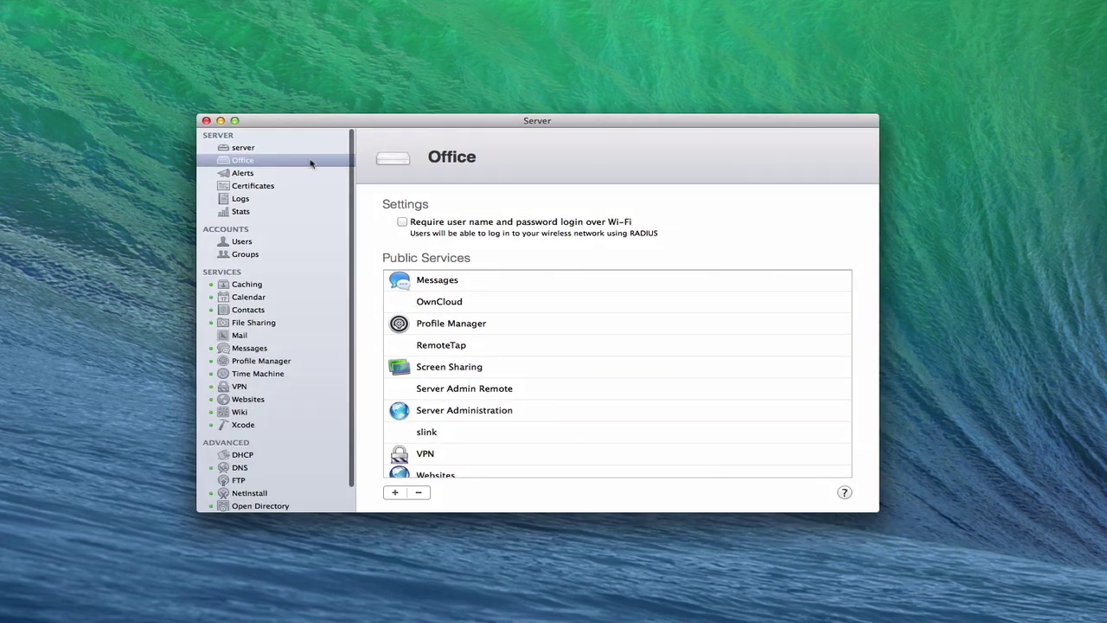
Show the Server Logs pane and expand the System Log menu of log types
click(235, 199)
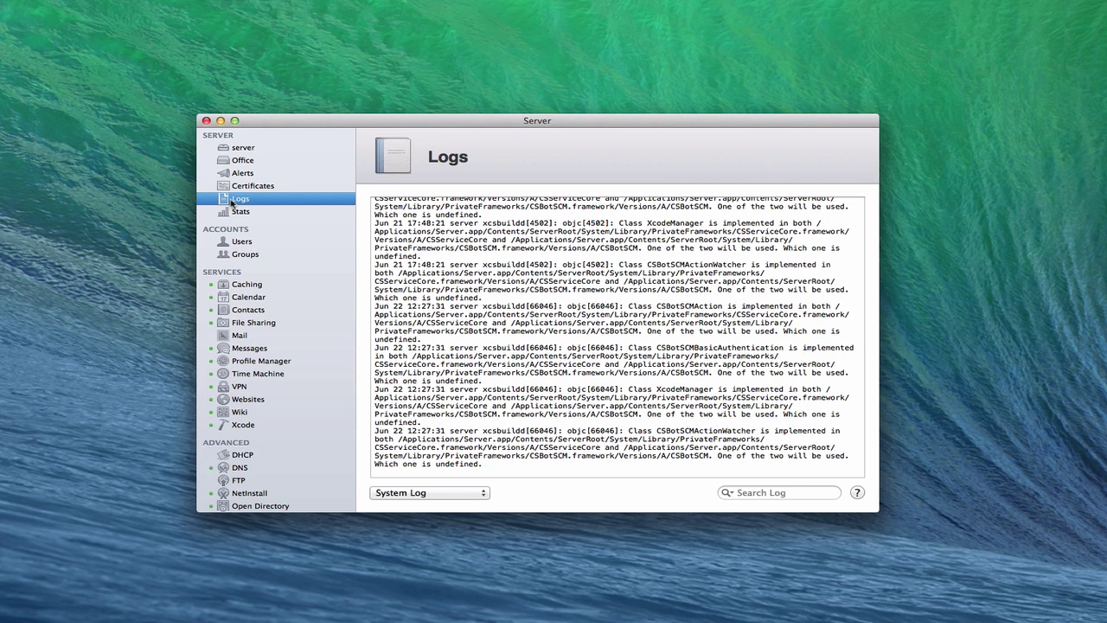
click(481, 494)
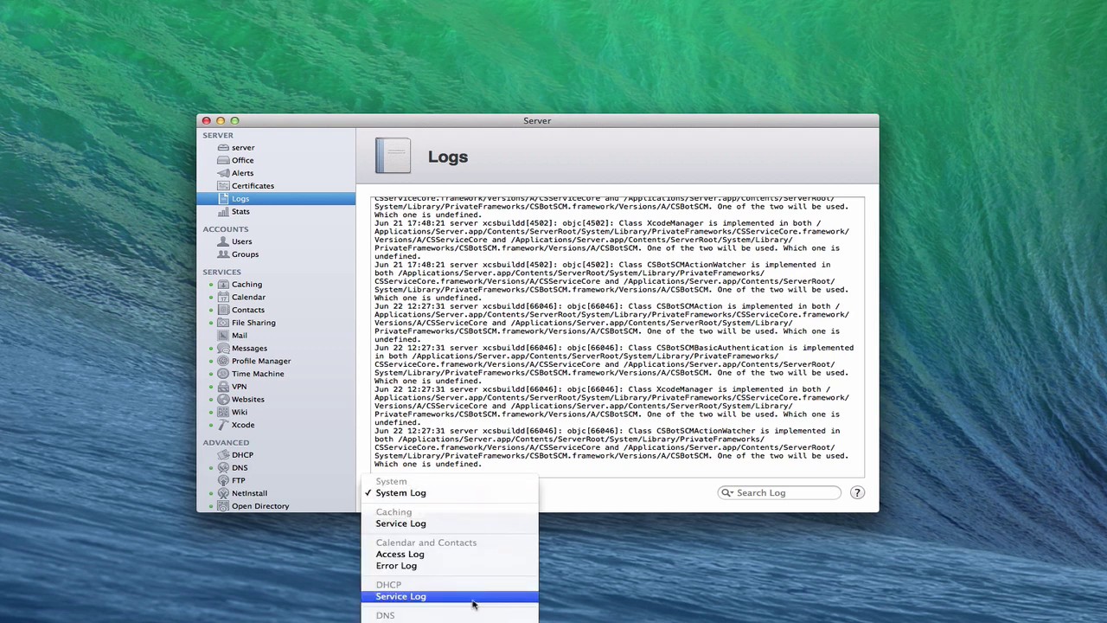
mouse_move(475, 619)
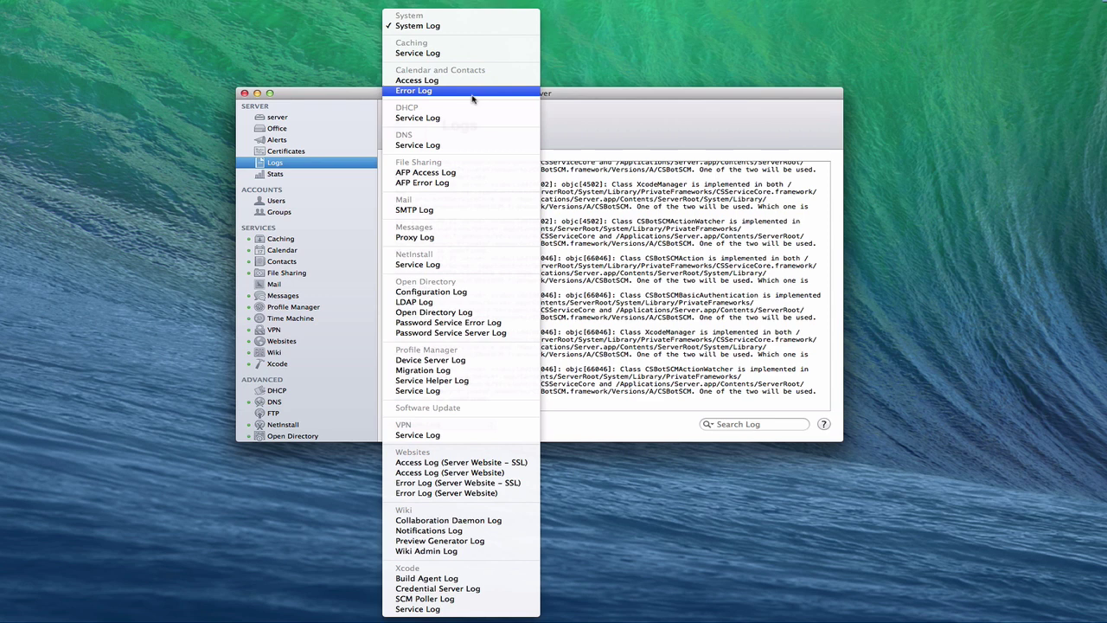
Close the log type menu with System Log still selected and return to the Office public services list
click(592, 98)
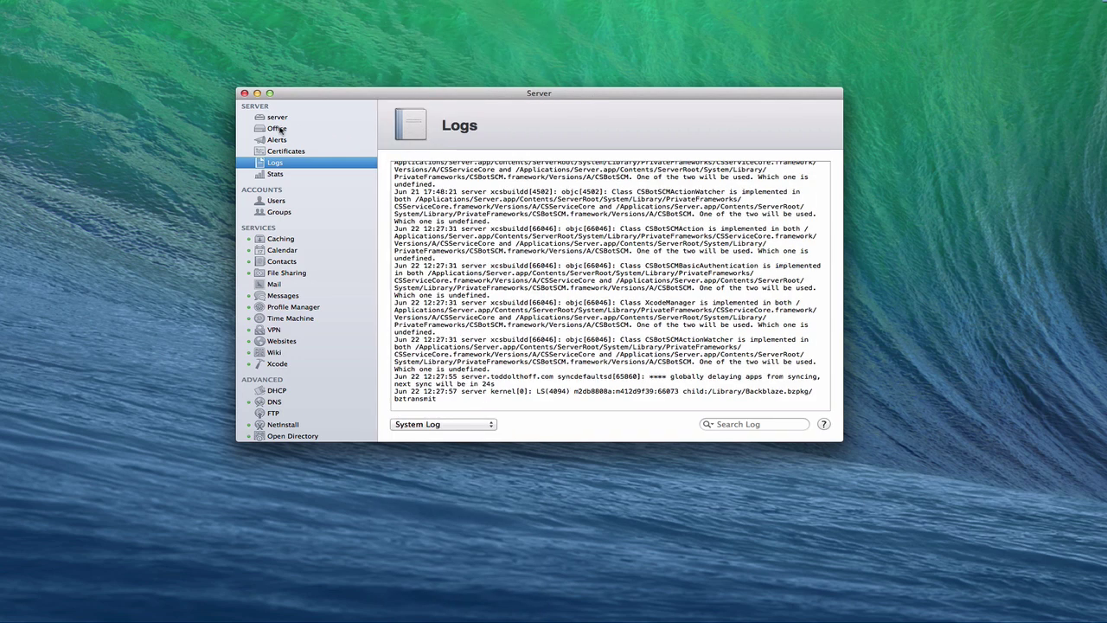
click(277, 128)
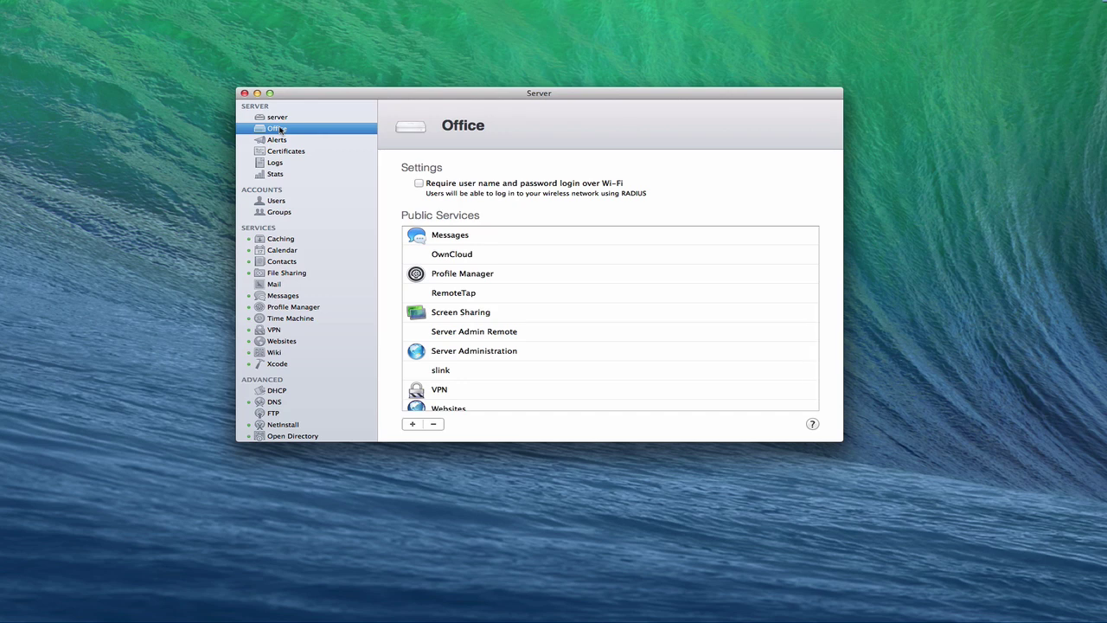